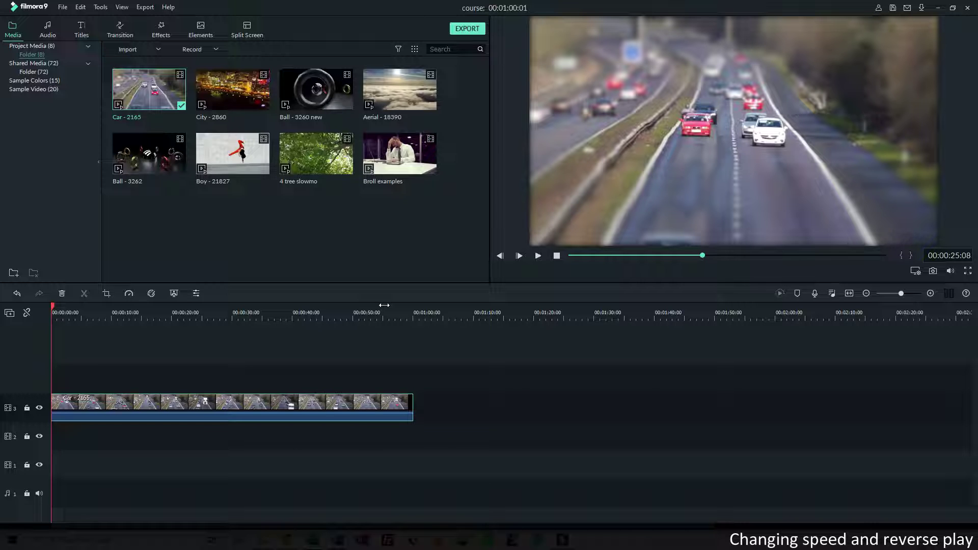
- Select the Car - 2165 clip on video track 3 of the timeline
left_click(155, 405)
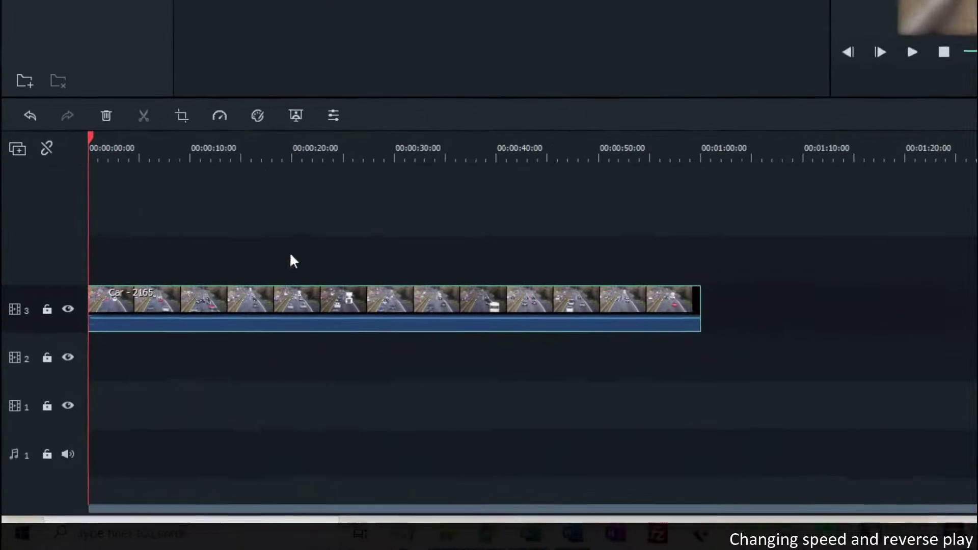
- Bring up the Car - 2165 clip's right-click menu, dismissing it once before reopening it
right_click(230, 354)
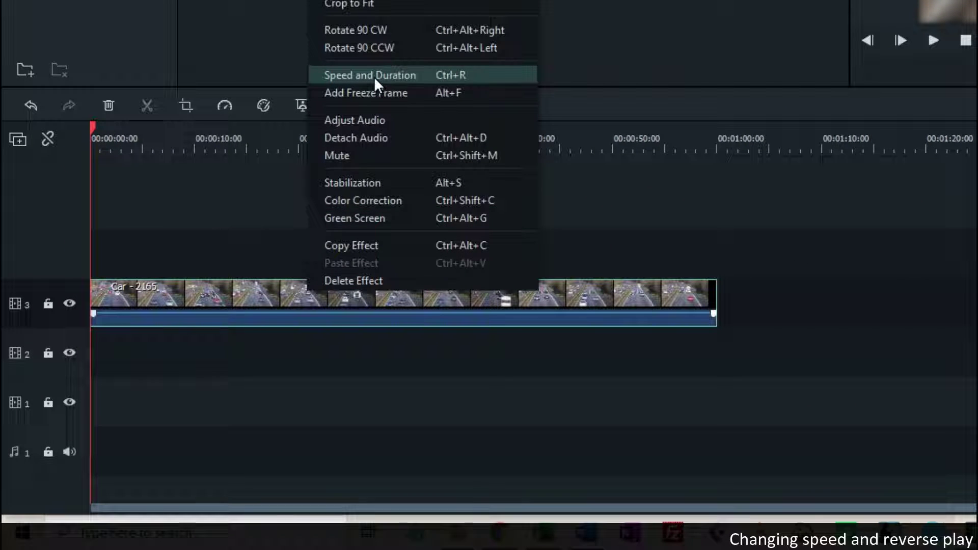
left_click(204, 207)
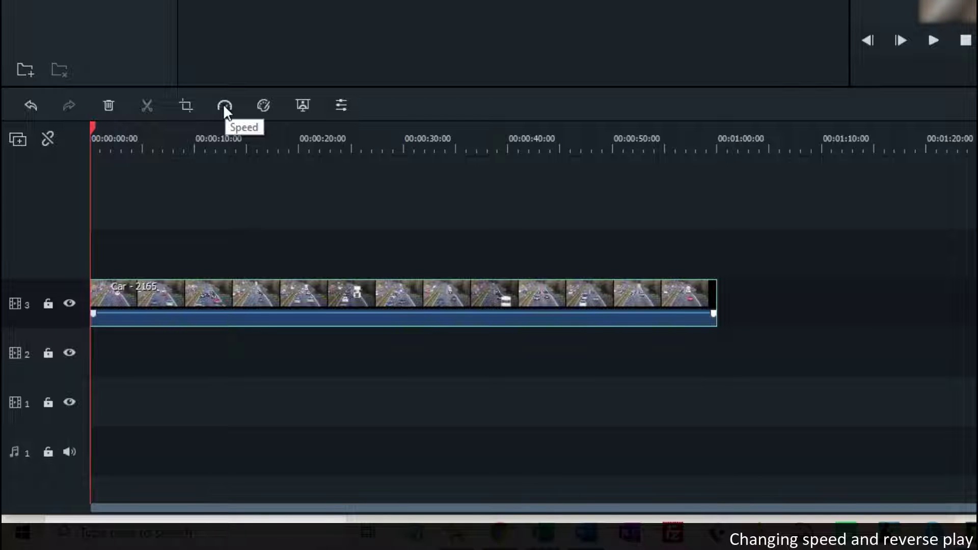
right_click(322, 304)
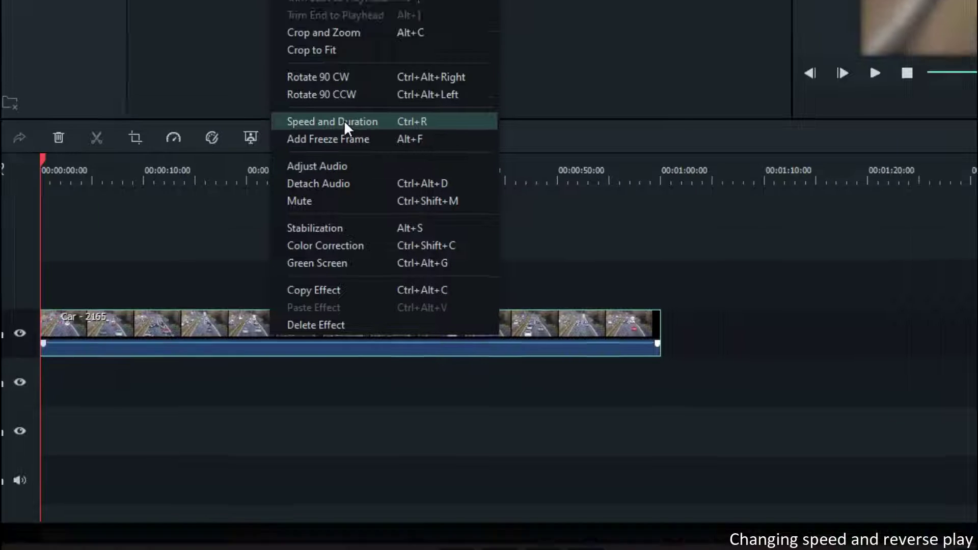
- In Custom Speed, try the Speed slider down to 0.010, then enter 2 as the speed
left_click(396, 89)
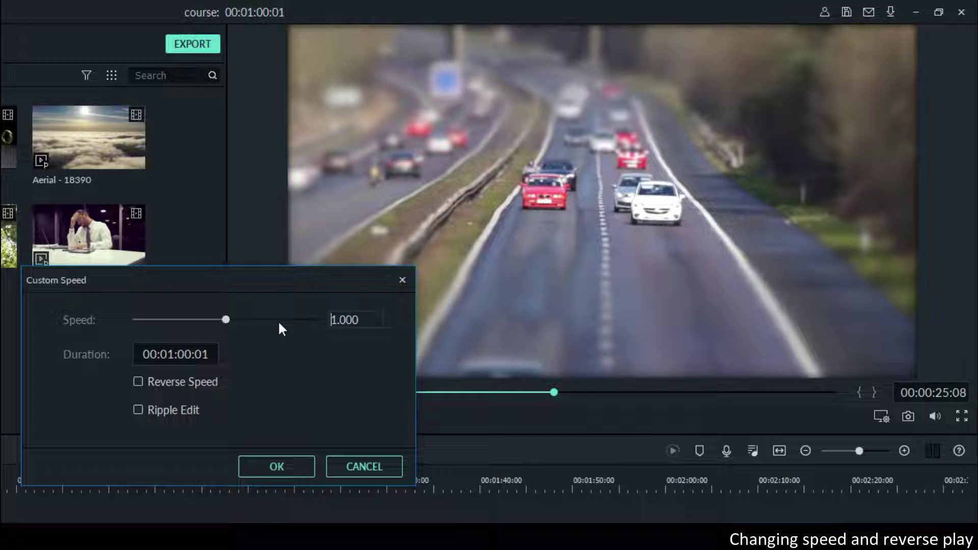
mouse_move(225, 319)
left_mouse_down()
mouse_move(148, 322)
mouse_move(299, 319)
mouse_move(163, 319)
mouse_move(240, 320)
mouse_move(226, 319)
left_mouse_up()
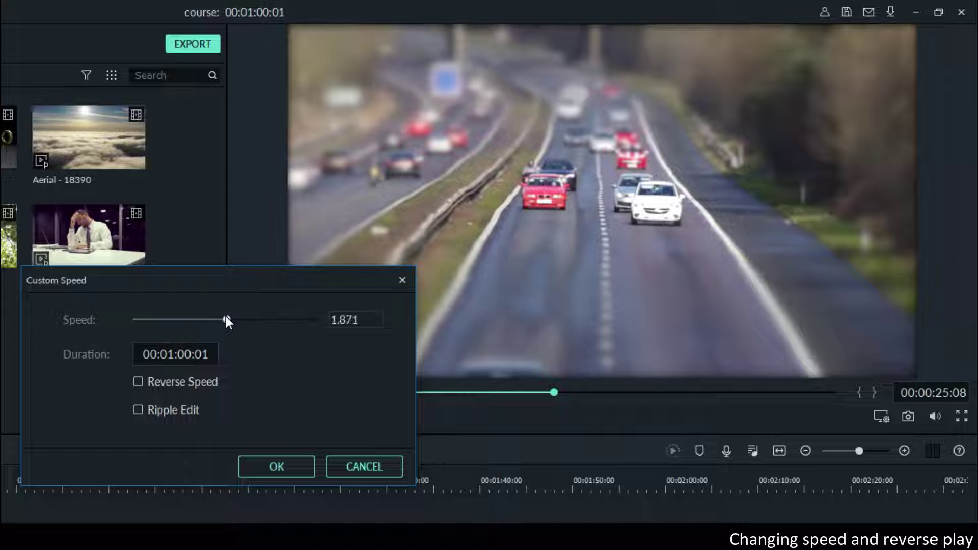
left_click_drag(371, 319, 370, 320)
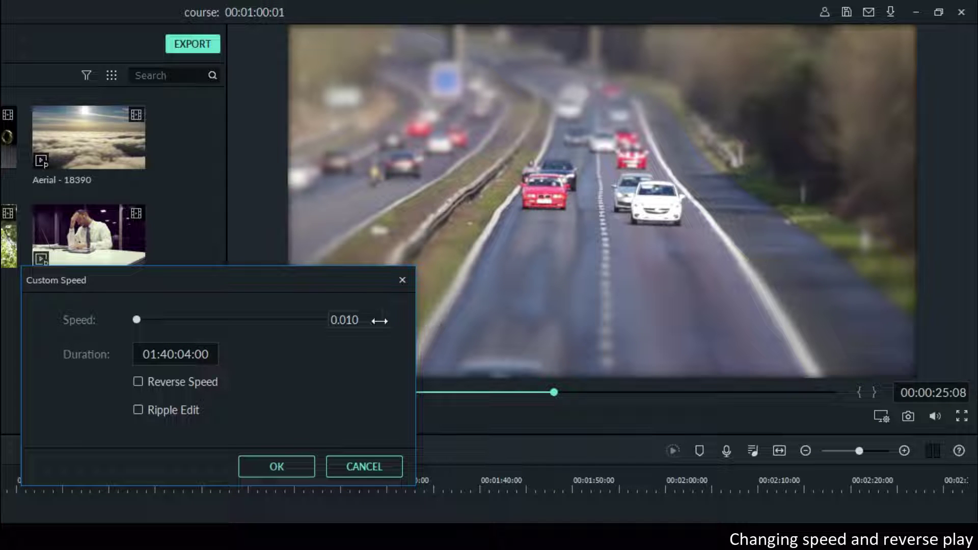
left_click(365, 320)
type("1")
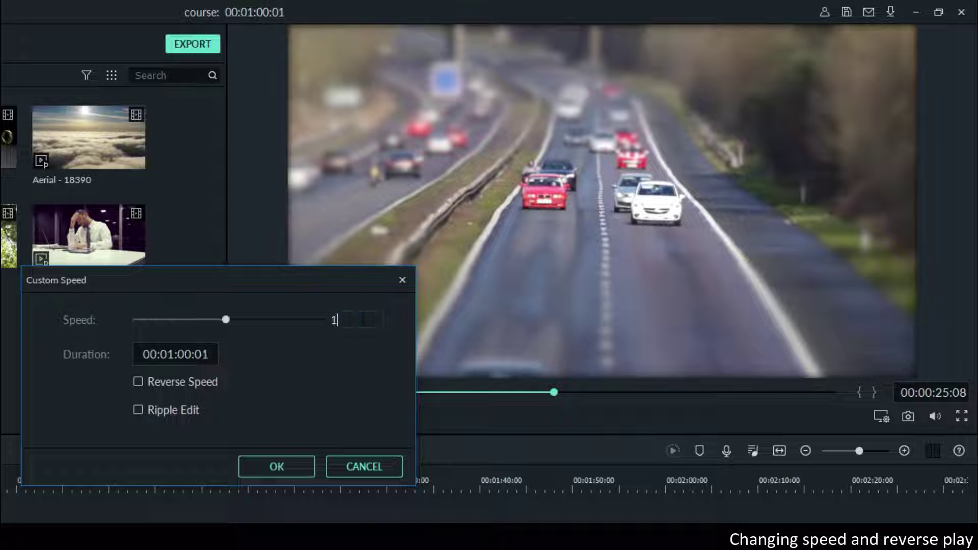
key("BackSpace")
type("2")
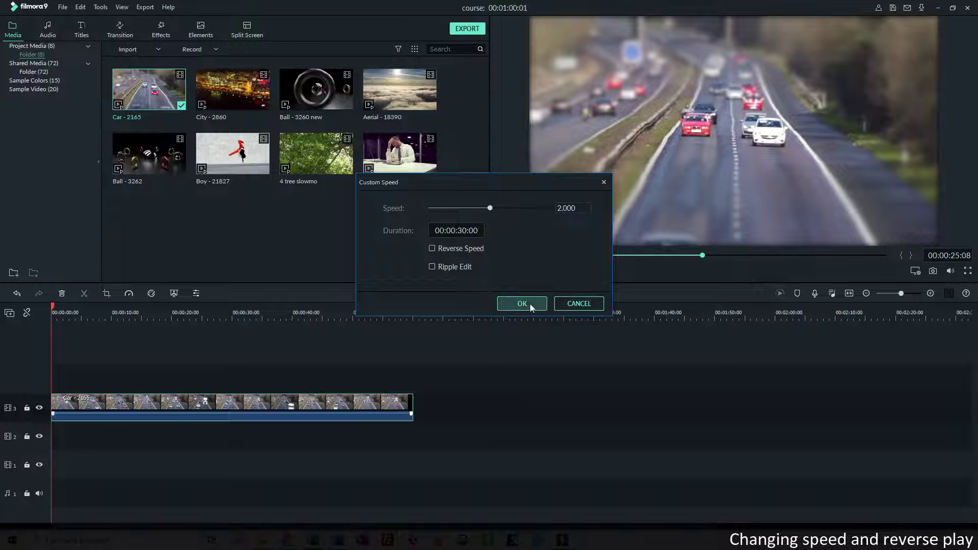
- Apply the 2x speed, then change the clip's speed to 20 so it runs 3 seconds
left_click(525, 304)
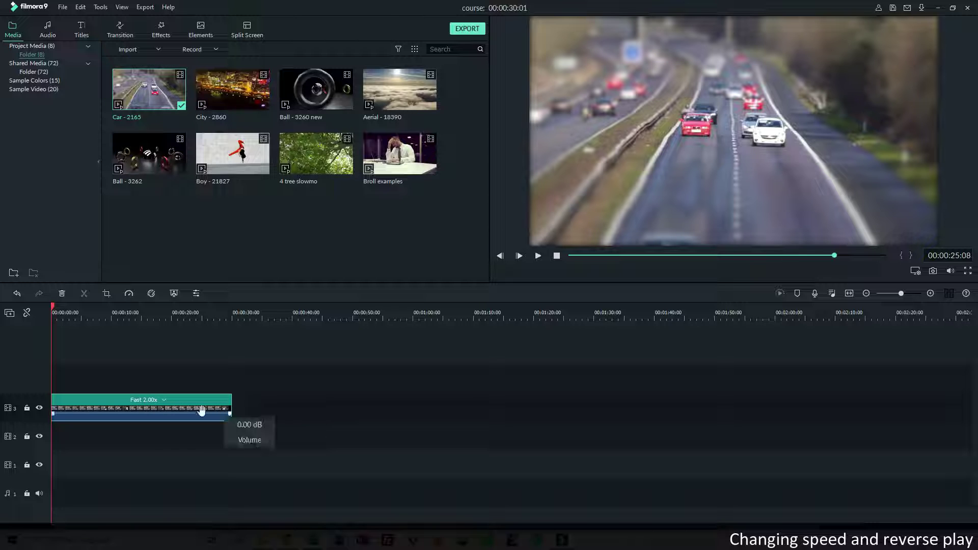
right_click(180, 399)
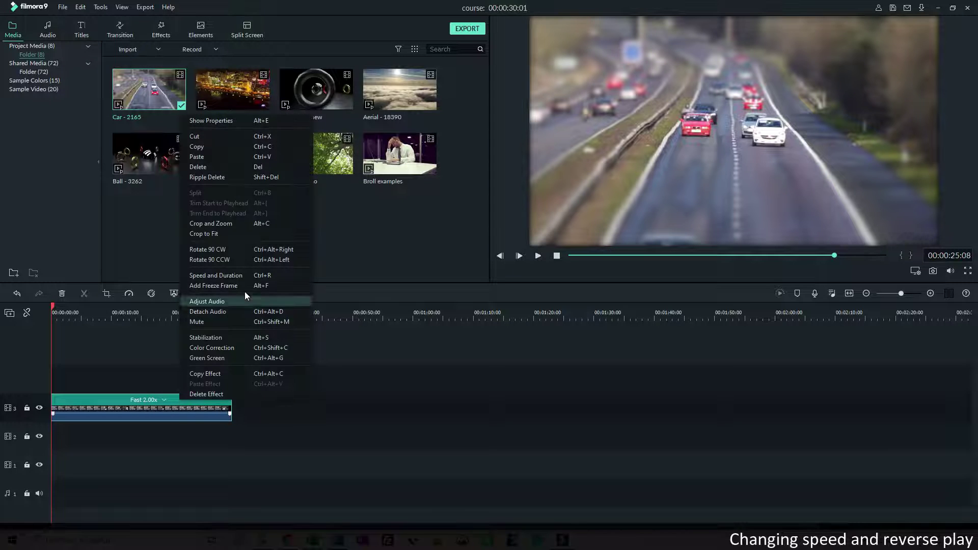
left_click(222, 276)
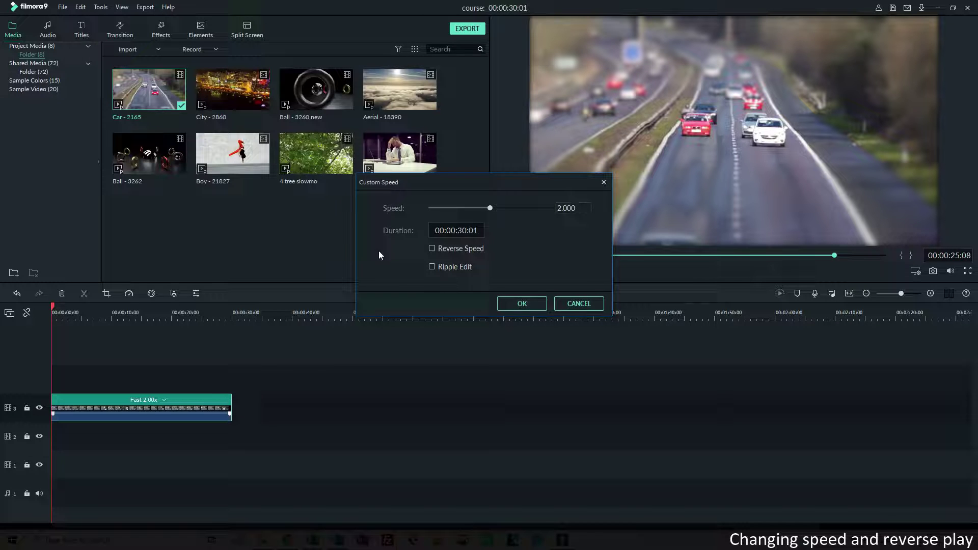
double_click(573, 209)
type("20")
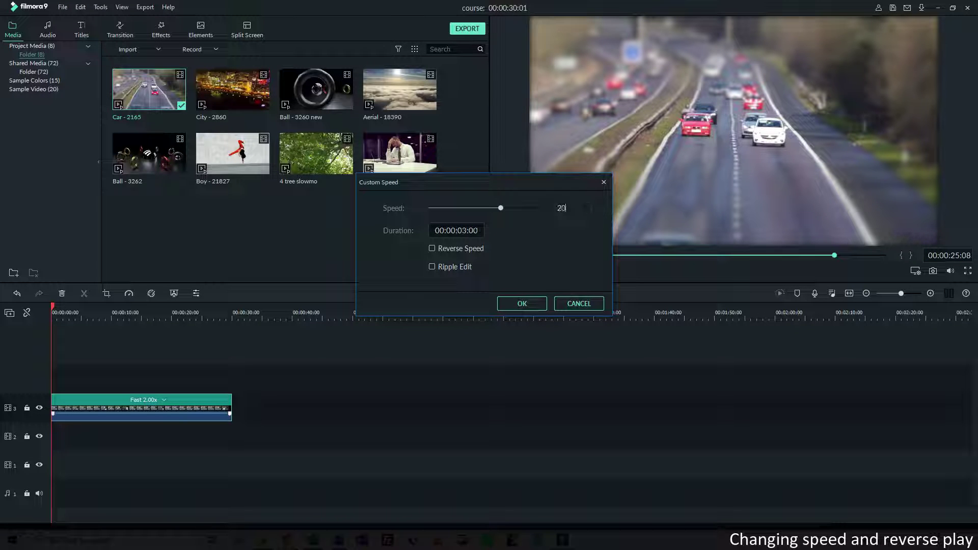
left_click(522, 304)
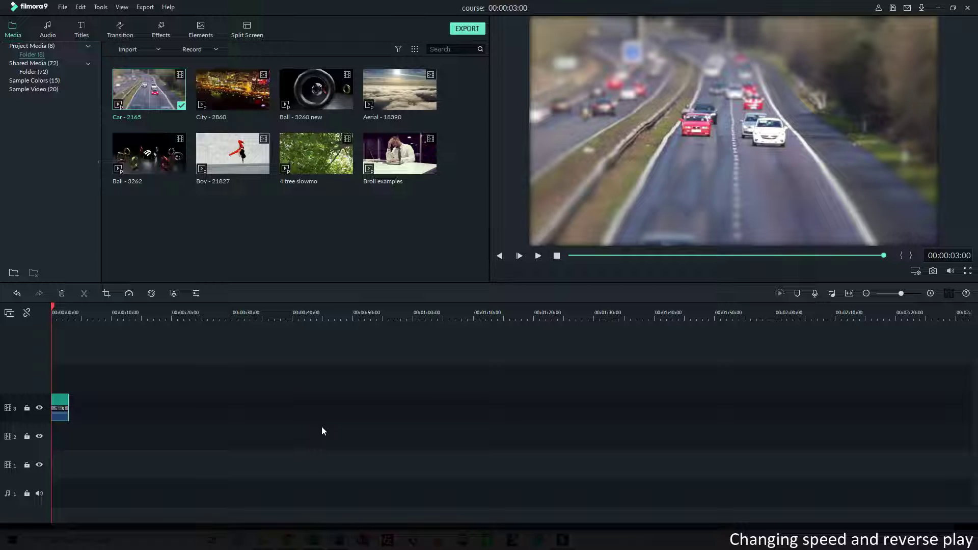
- Preview the 20x clip, then undo both speed changes to restore its one-minute length
left_click(539, 256)
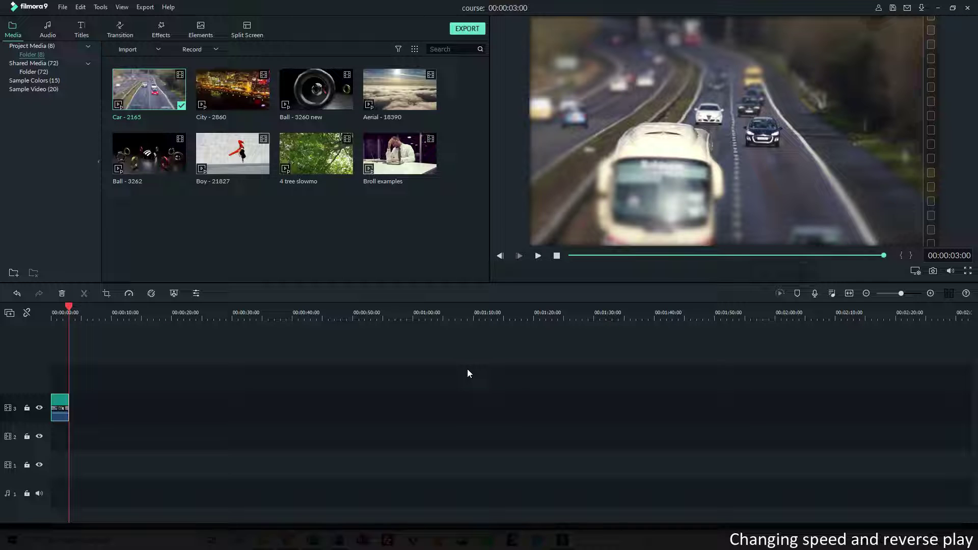
left_click(17, 294)
left_click(17, 294)
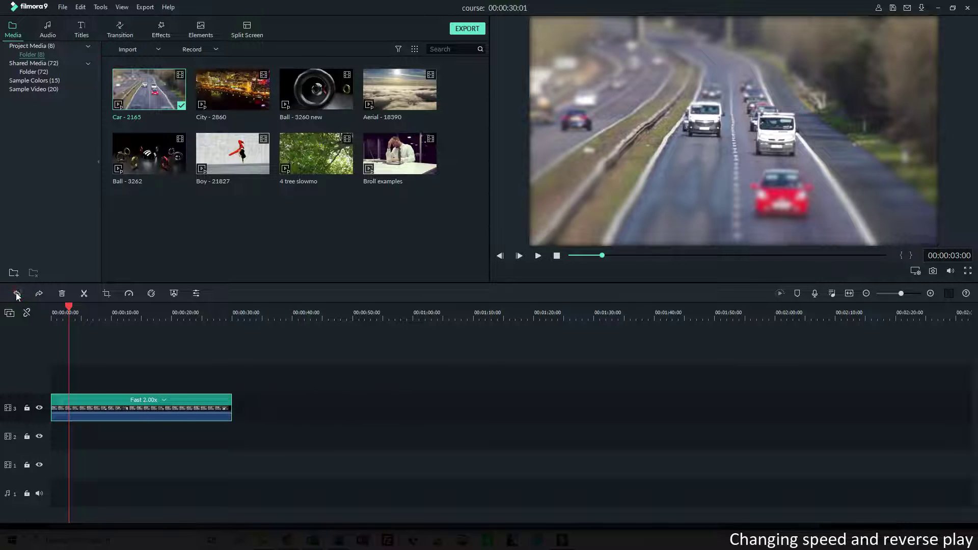
mouse_move(338, 540)
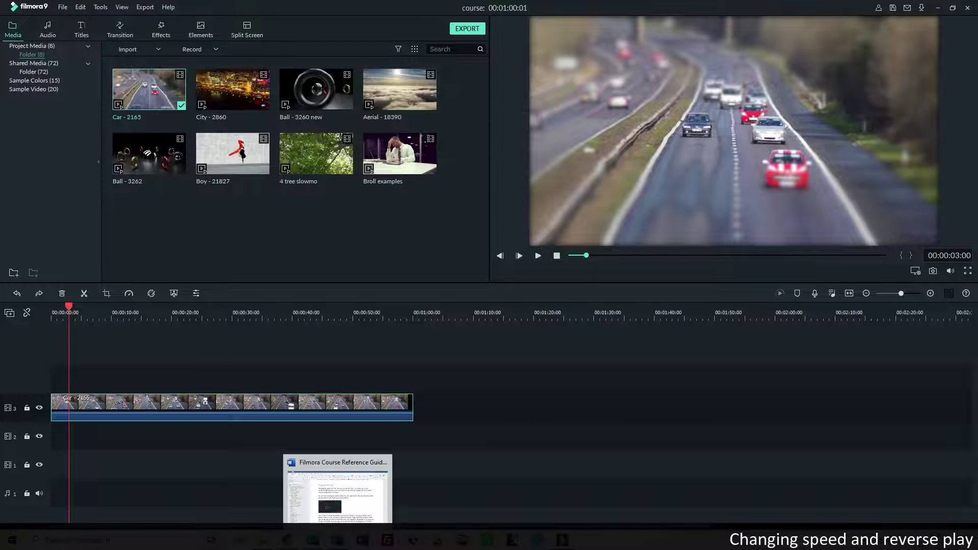
right_click(301, 415)
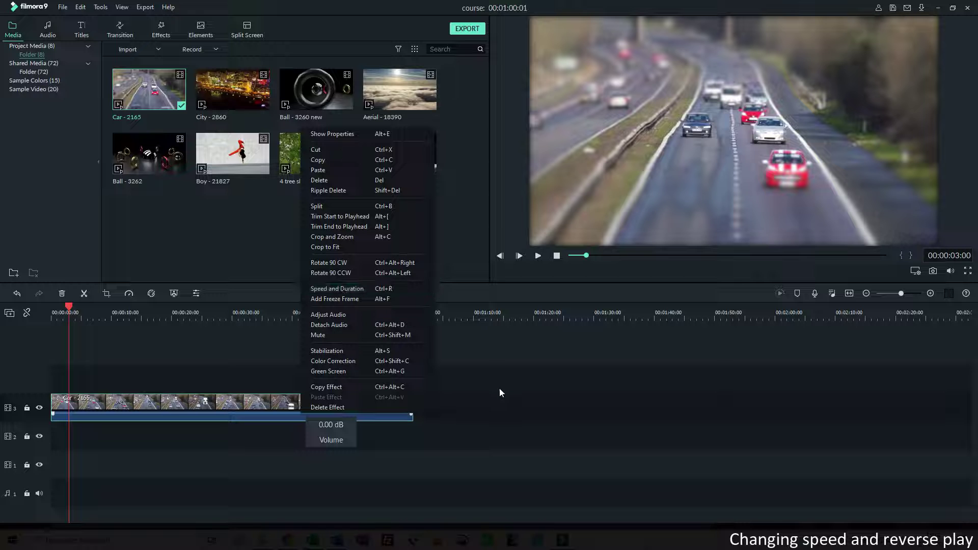
left_click(218, 349)
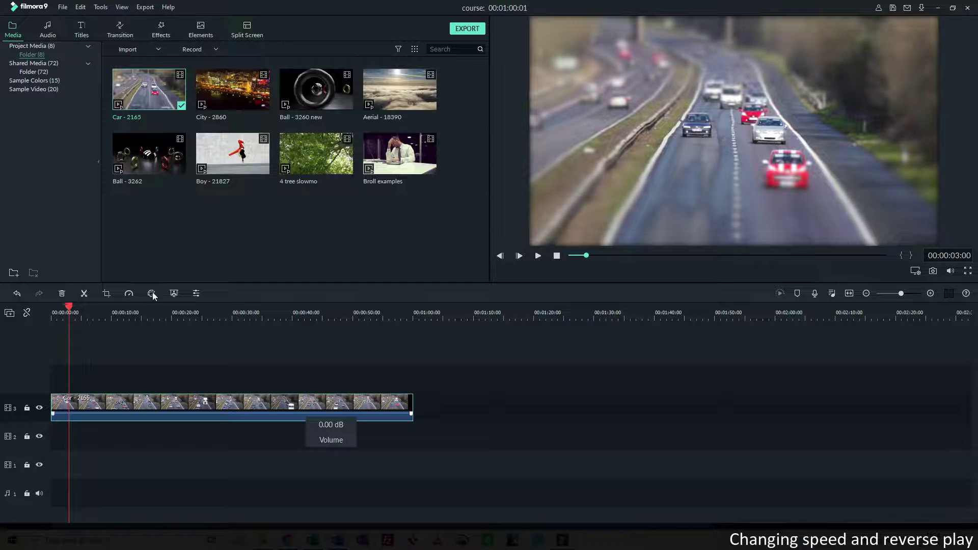
left_click(152, 294)
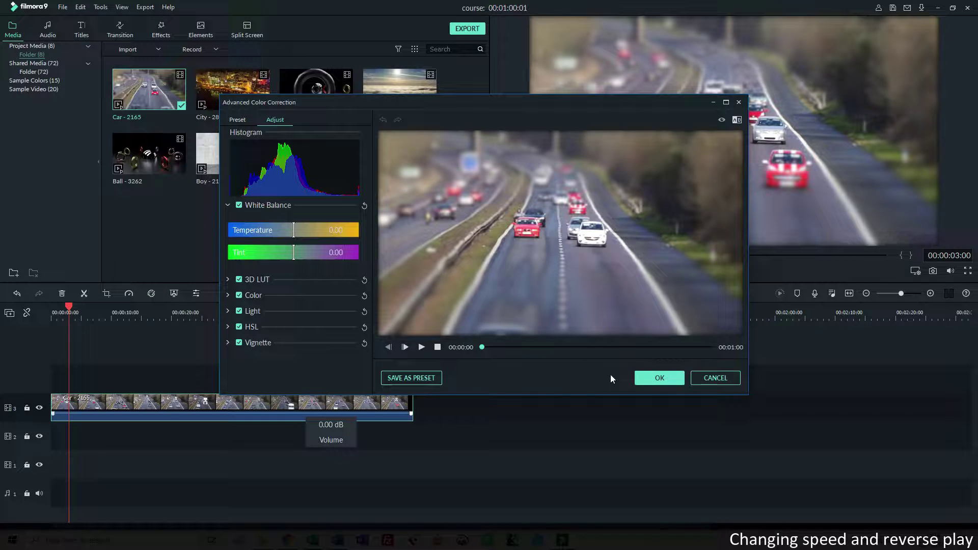
left_click(716, 377)
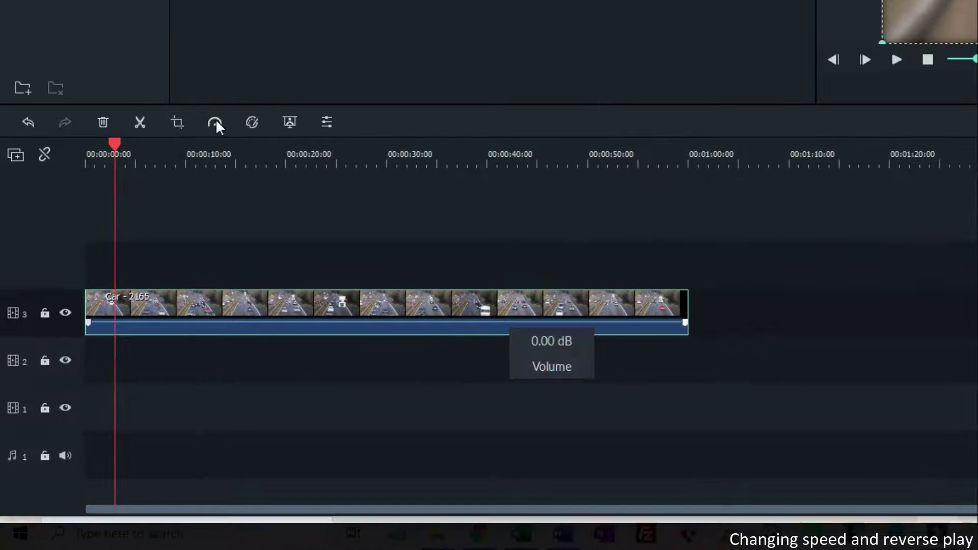
- Reset the clip to Normal speed, then apply the Slow 0.25x preset from the Speed toolbar menu
left_click(215, 122)
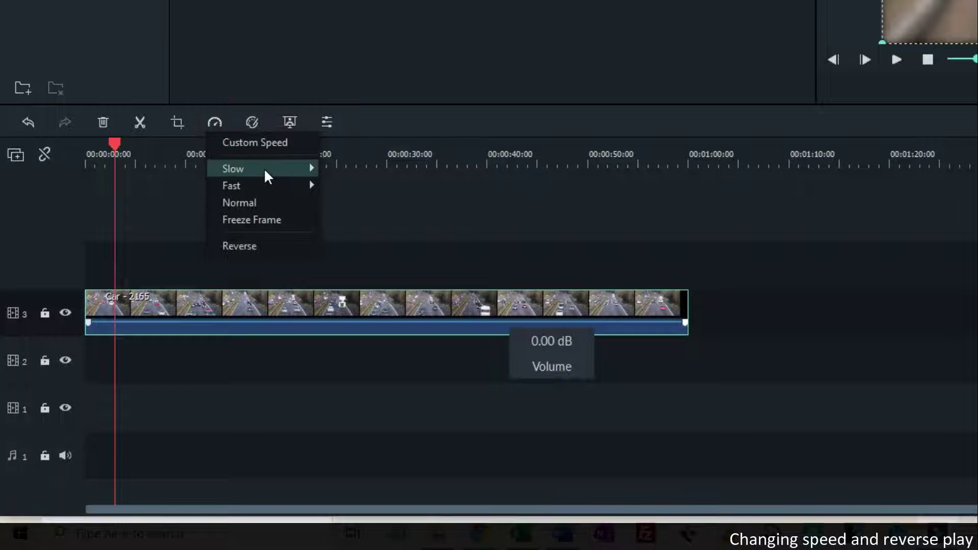
mouse_move(265, 172)
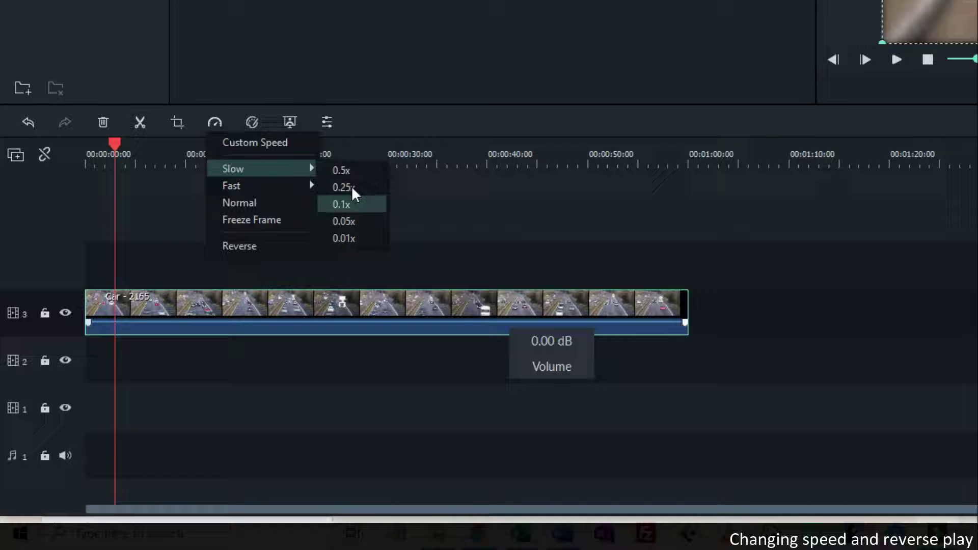
left_click(274, 202)
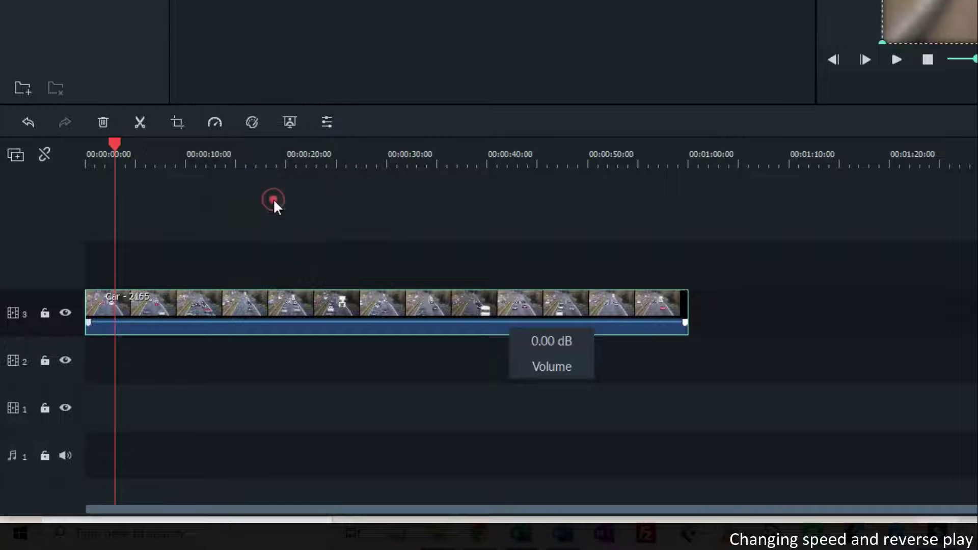
left_click(213, 123)
mouse_move(286, 176)
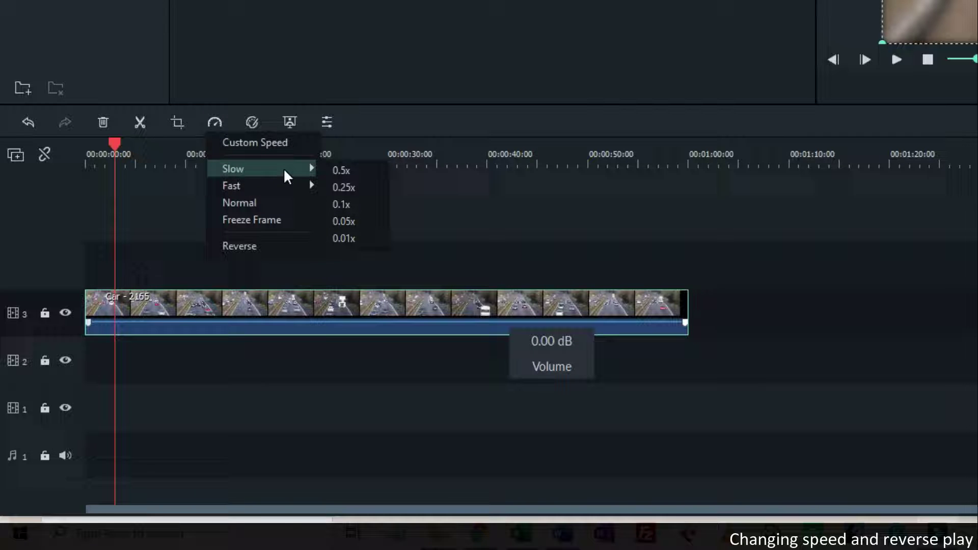
left_click(357, 187)
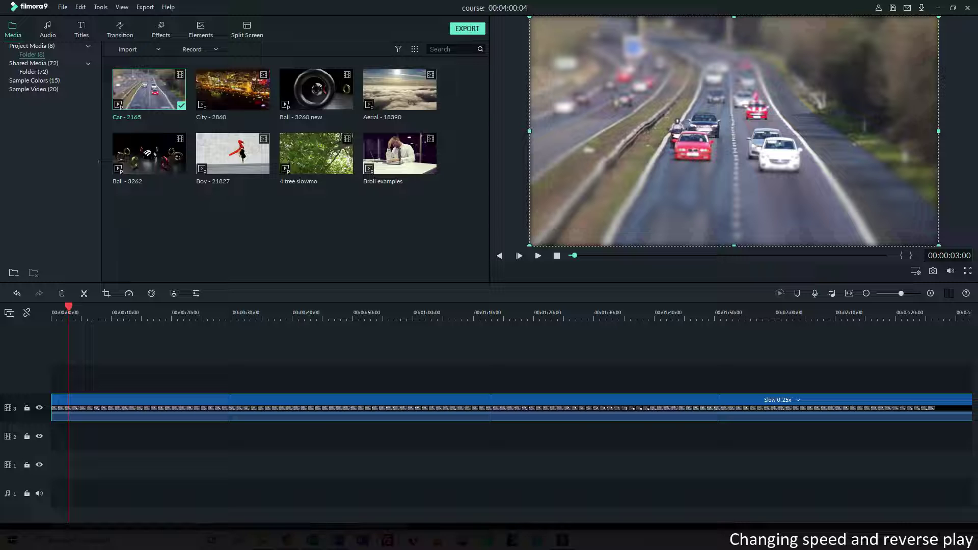
scroll(511, 412, "right", 10)
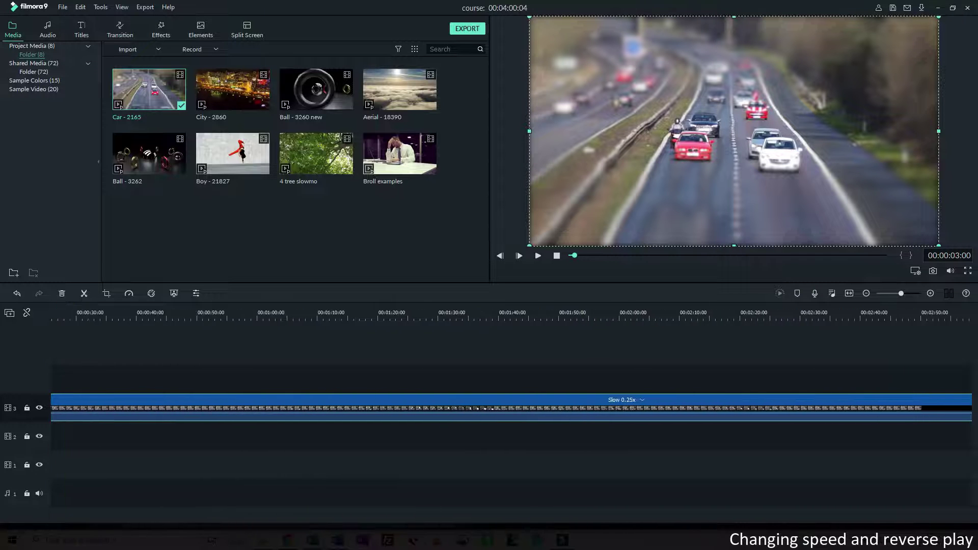
scroll(511, 413, "right", 12)
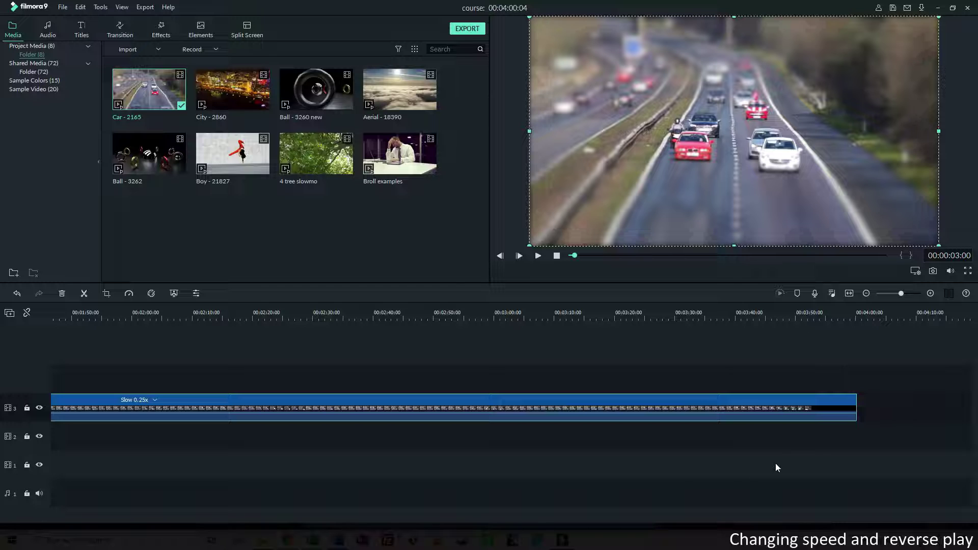
left_click_drag(486, 515, 216, 515)
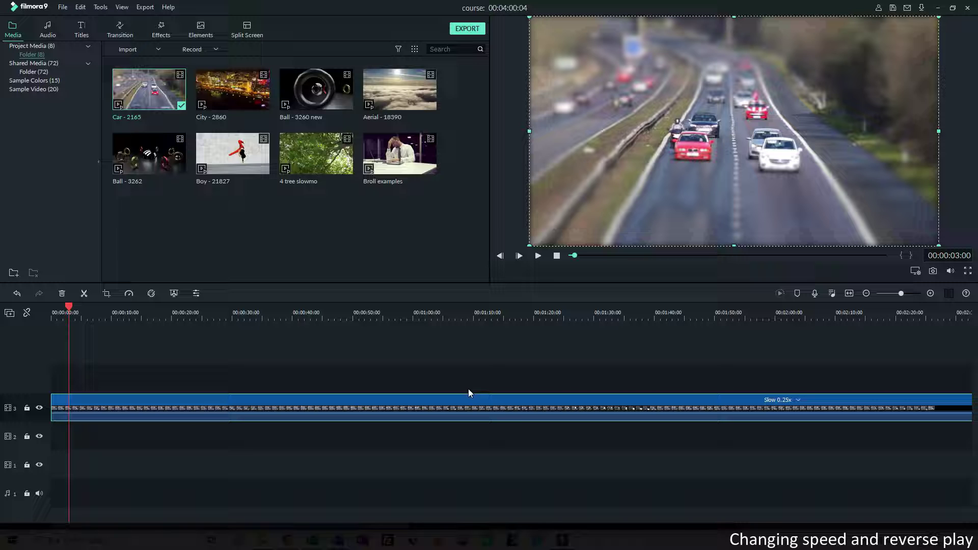
left_click(539, 256)
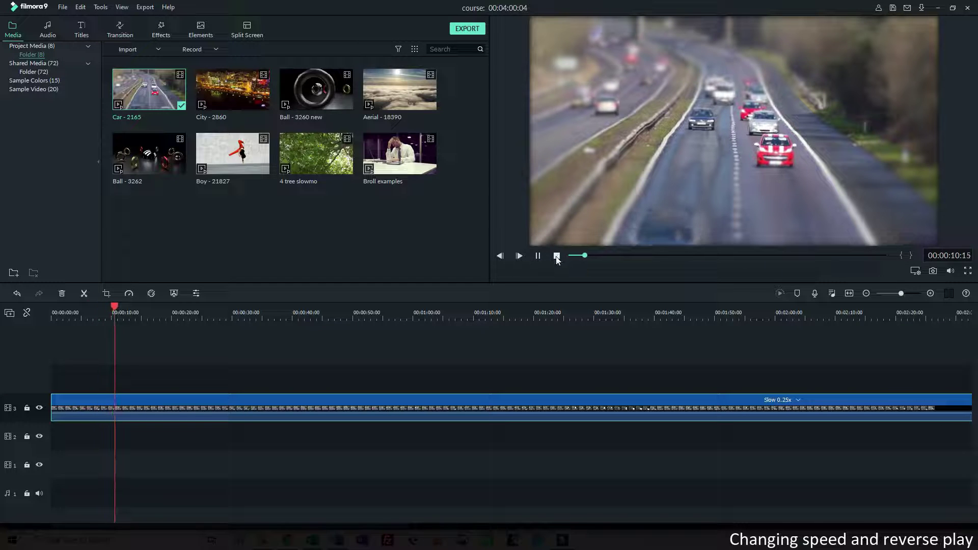
left_click(538, 256)
key("ctrl+slash")
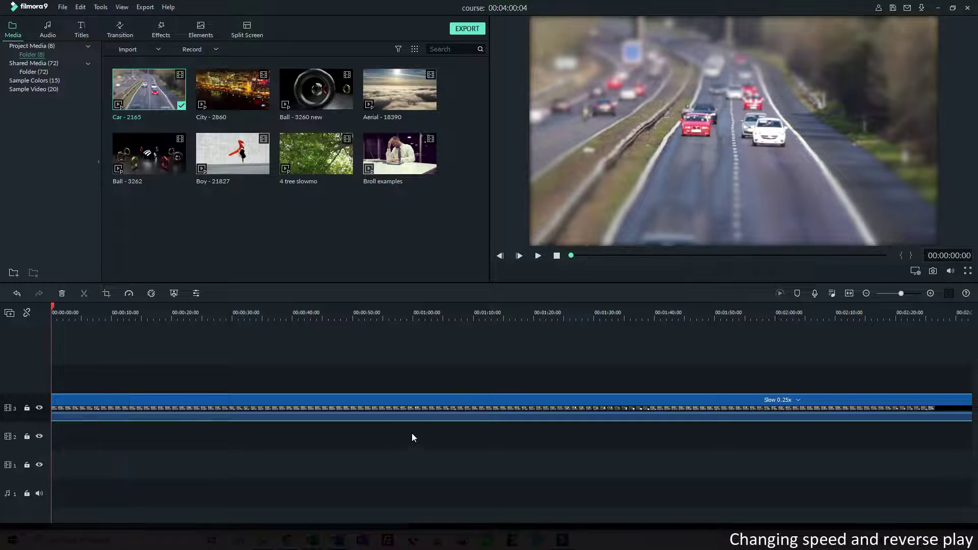
- Undo the 0.25x slowdown and check Speed and Duration, cancelling without changes
left_click(17, 294)
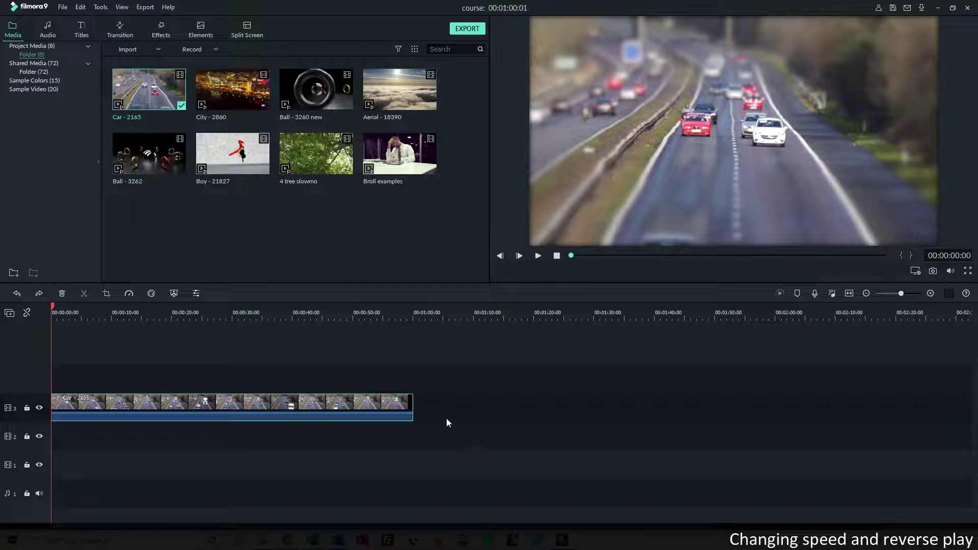
right_click(344, 407)
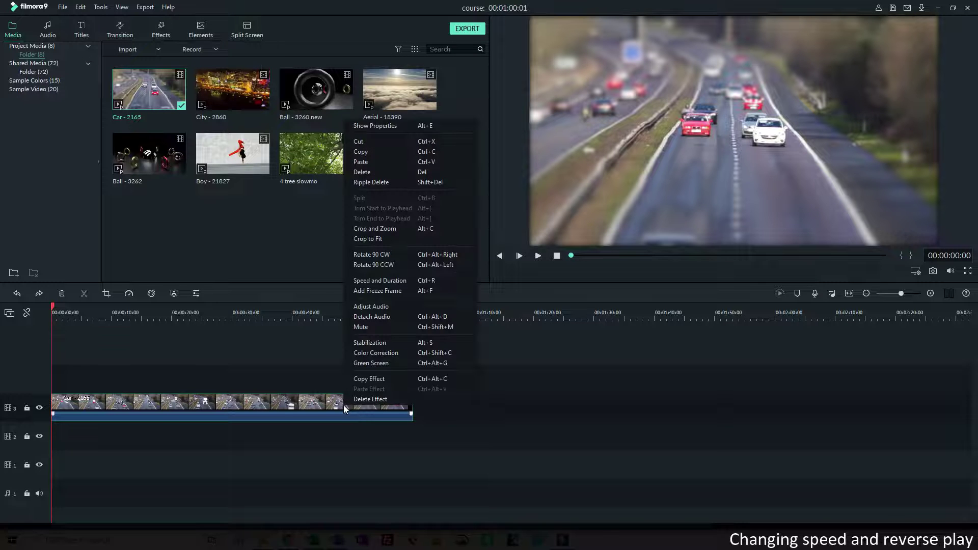
left_click(376, 281)
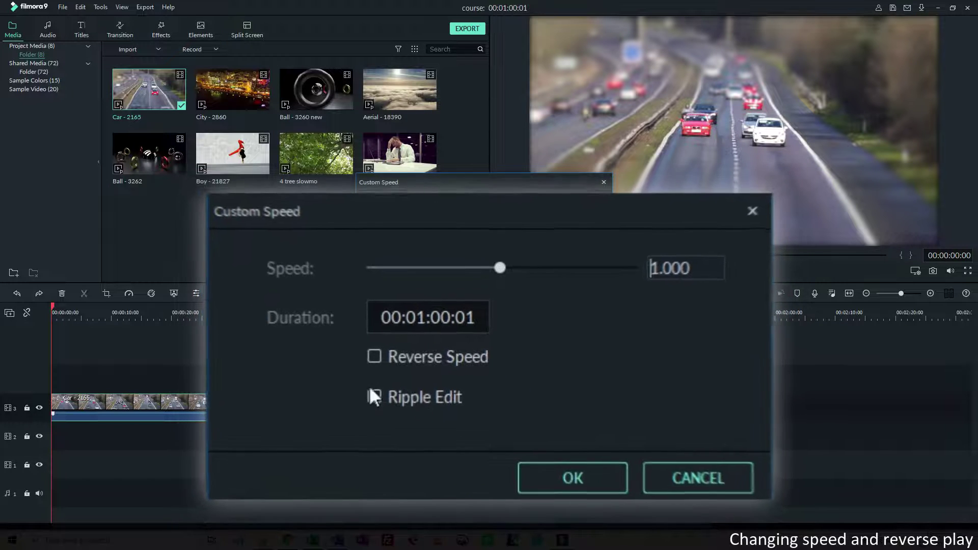
left_click(579, 304)
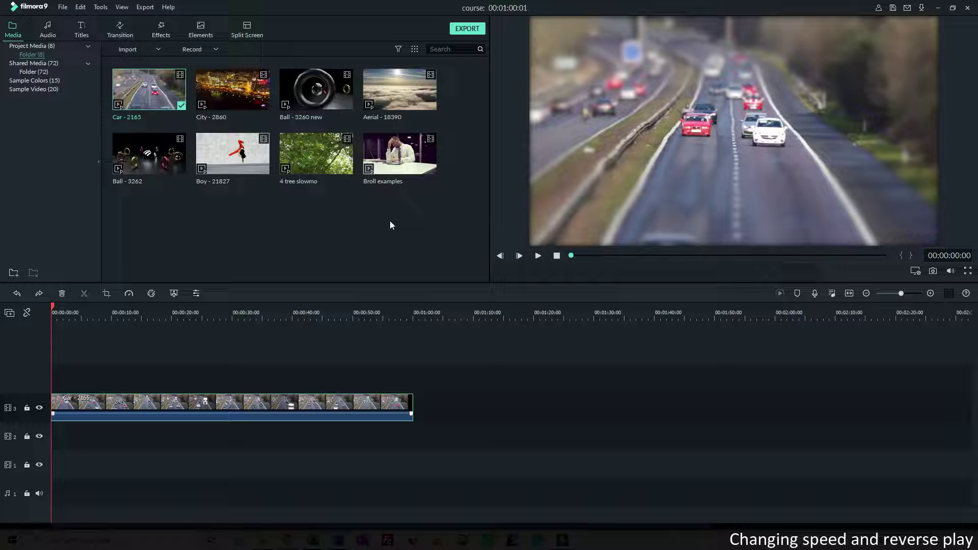
- Drag Aerial - 18390 onto track 3 right after the car clip, then reselect the car clip
left_click_drag(421, 100, 423, 417)
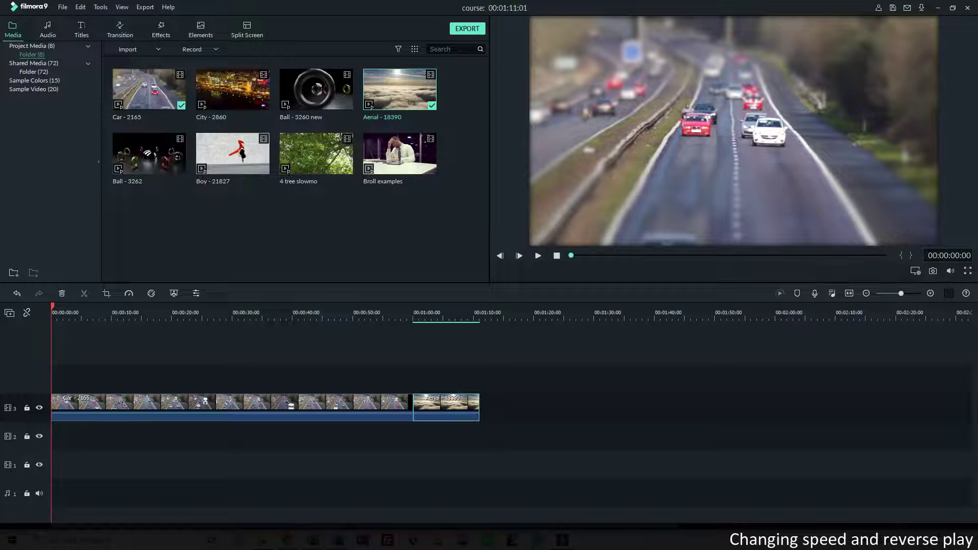
right_click(321, 409)
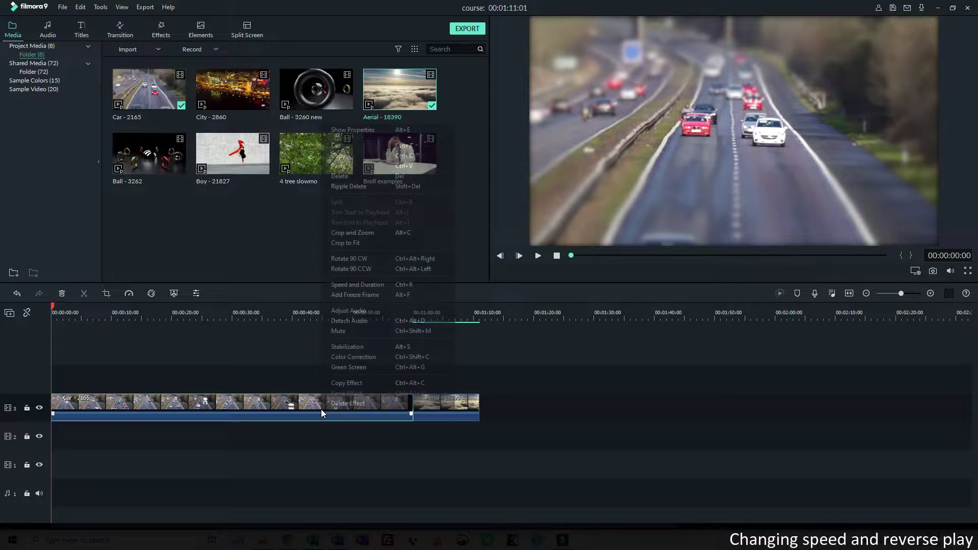
left_click(326, 467)
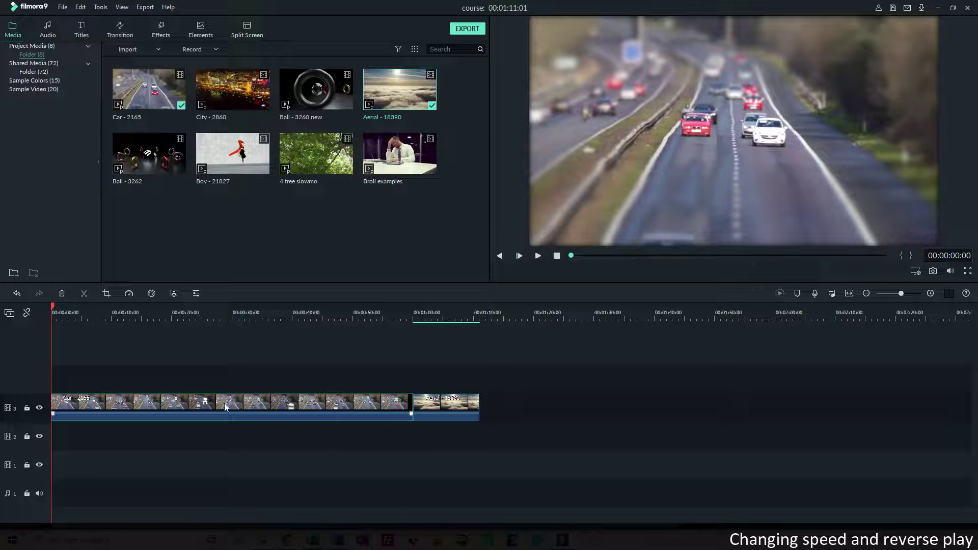
left_click(244, 395)
- Set the car clip's speed to 2 with Ripple Edit unchecked, leaving a 30-second gap
right_click(359, 405)
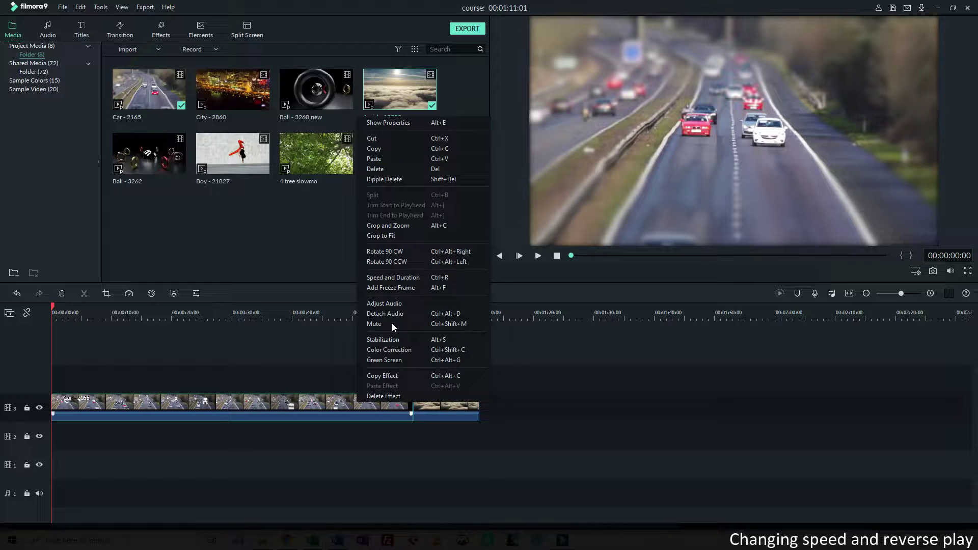
left_click(394, 277)
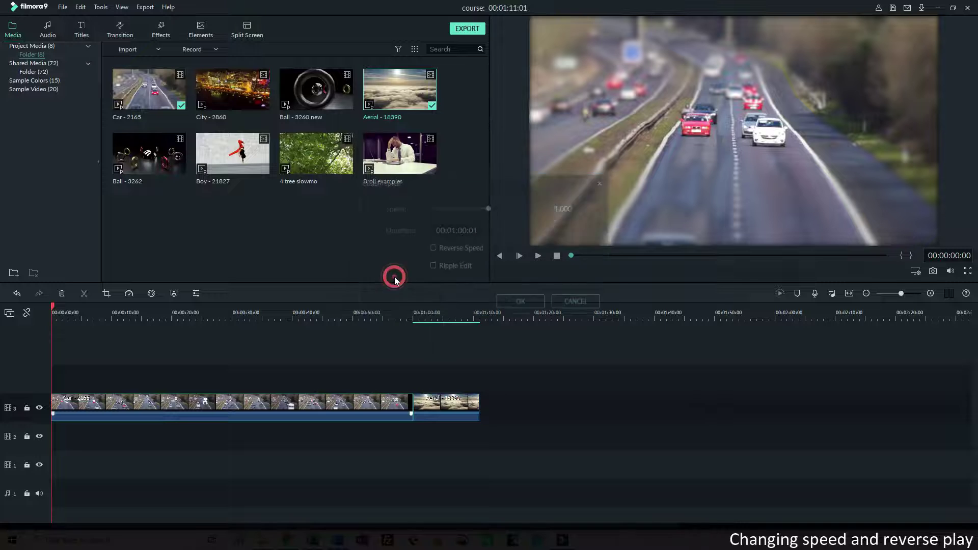
left_click(432, 267)
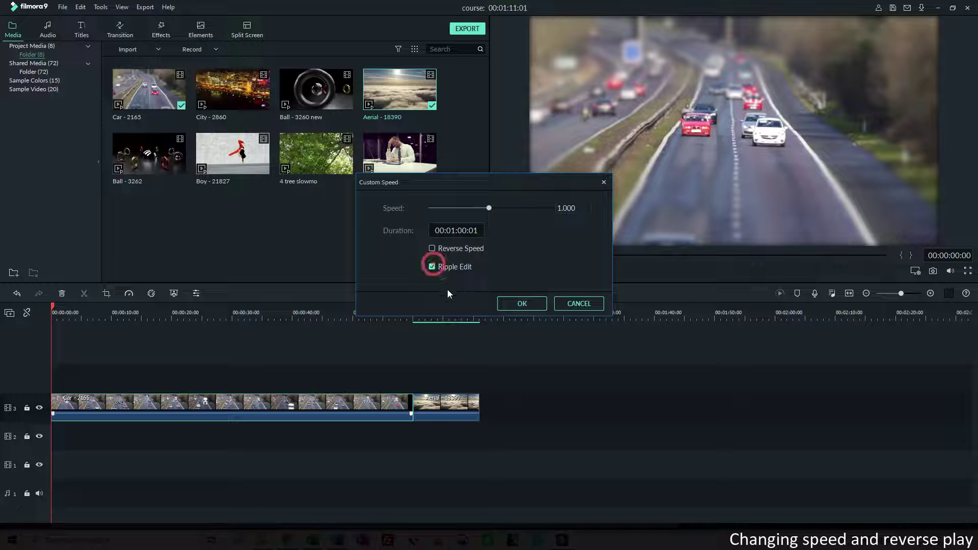
left_click(432, 267)
left_click_drag(575, 208, 589, 211)
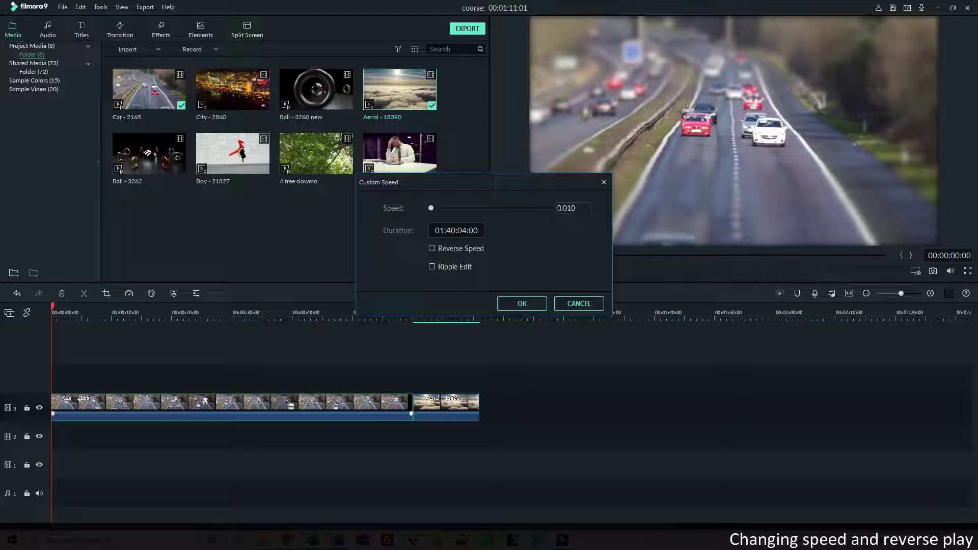
left_click(575, 208)
type("2")
key("Tab")
left_click(521, 303)
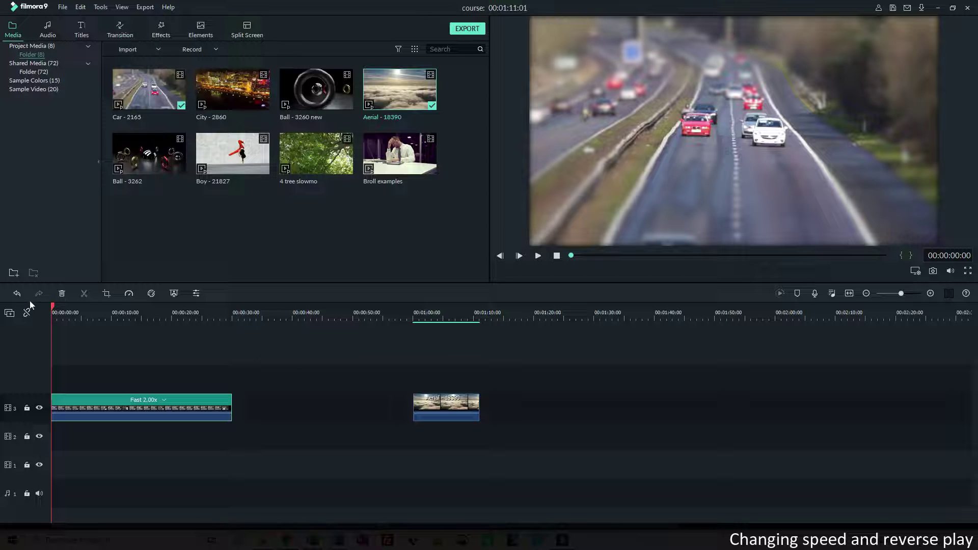
- Undo the non-ripple 2x change and enable Ripple Edit in Speed and Duration
left_click(16, 293)
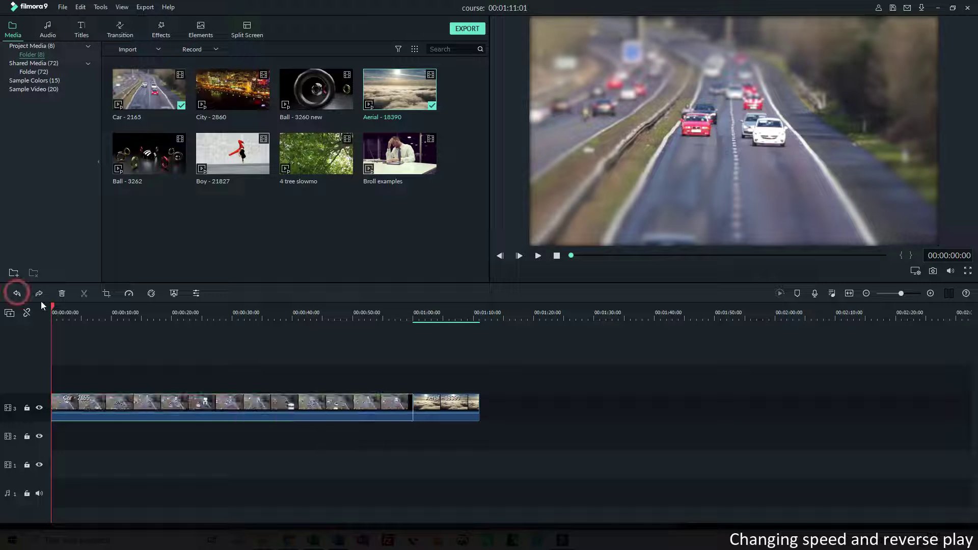
right_click(346, 401)
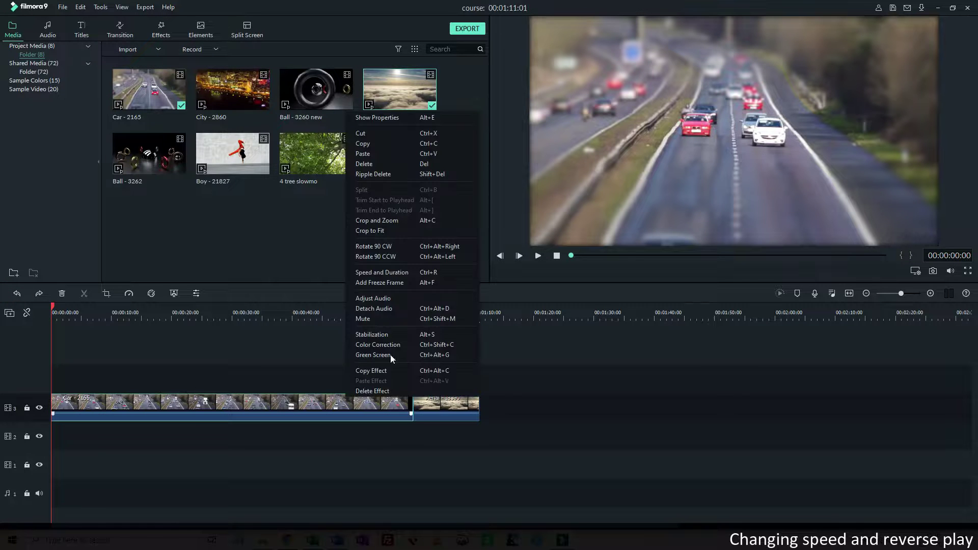
left_click(387, 272)
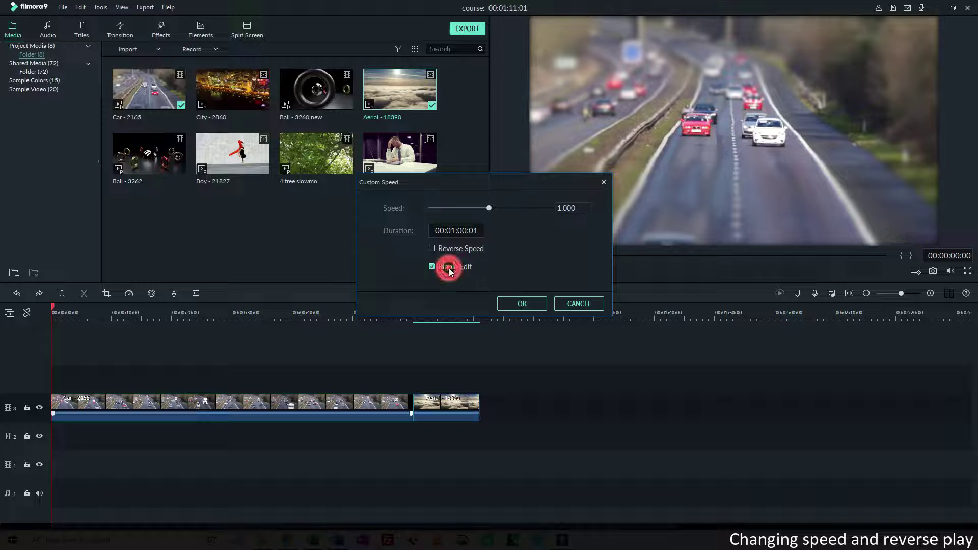
left_click(525, 305)
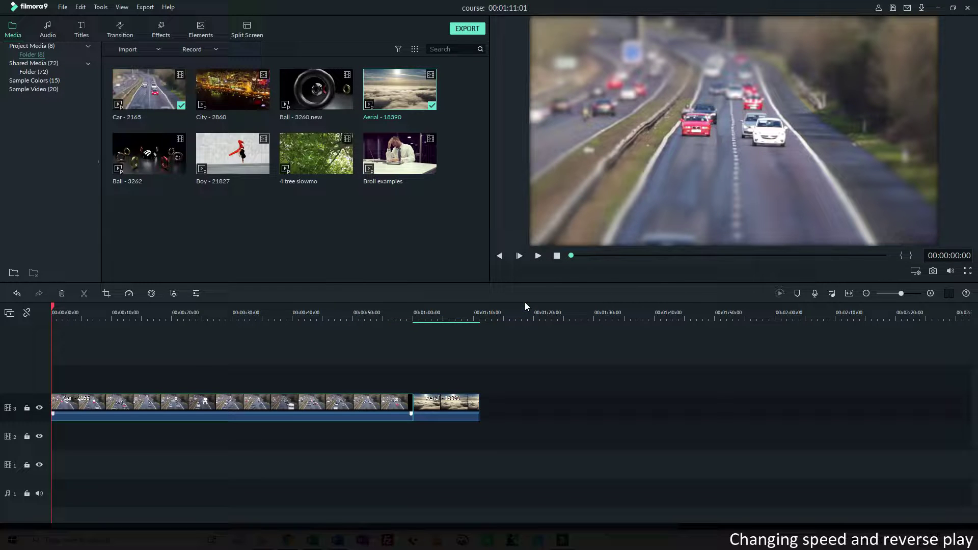
- Set the car clip's speed to 2 with ripple so the Aerial clip follows directly
right_click(329, 405)
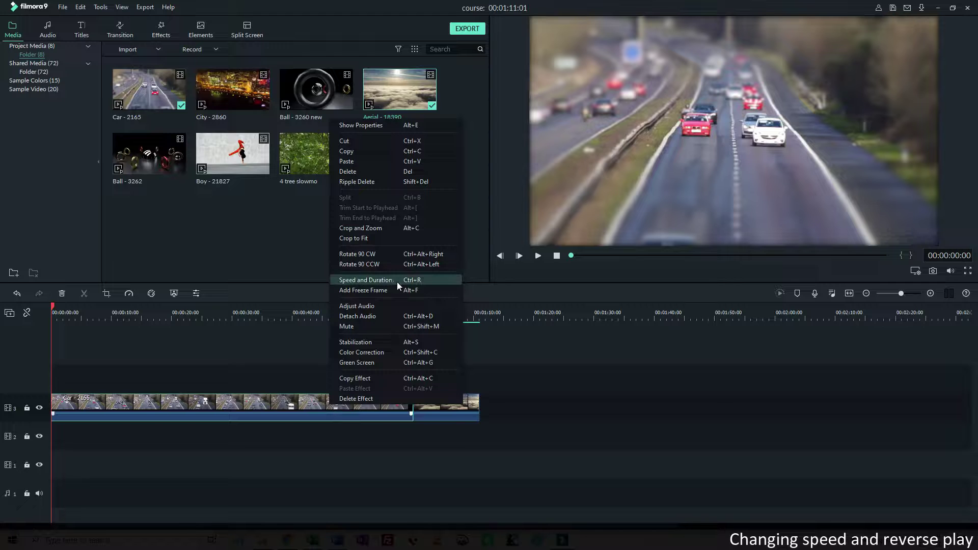
left_click(372, 280)
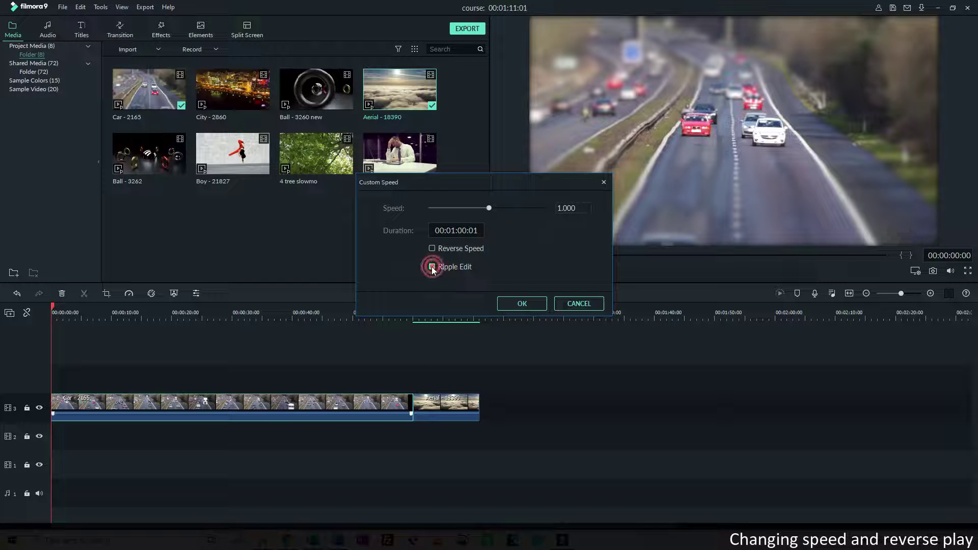
double_click(571, 208)
type("0.01")
double_click(573, 208)
type("2")
left_click(527, 302)
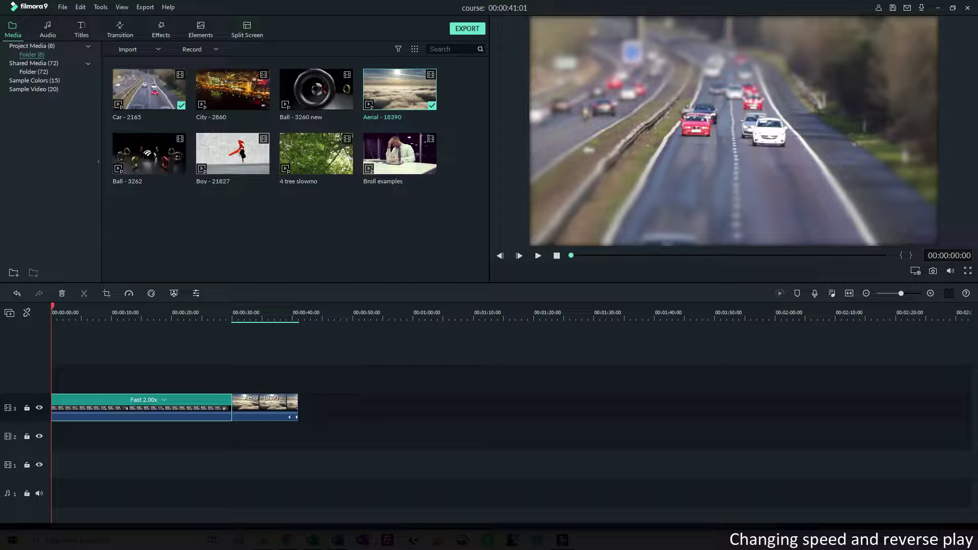
- Delete the Aerial - 18390 clip from the timeline, keeping the car clip
left_click(274, 411)
key("Delete")
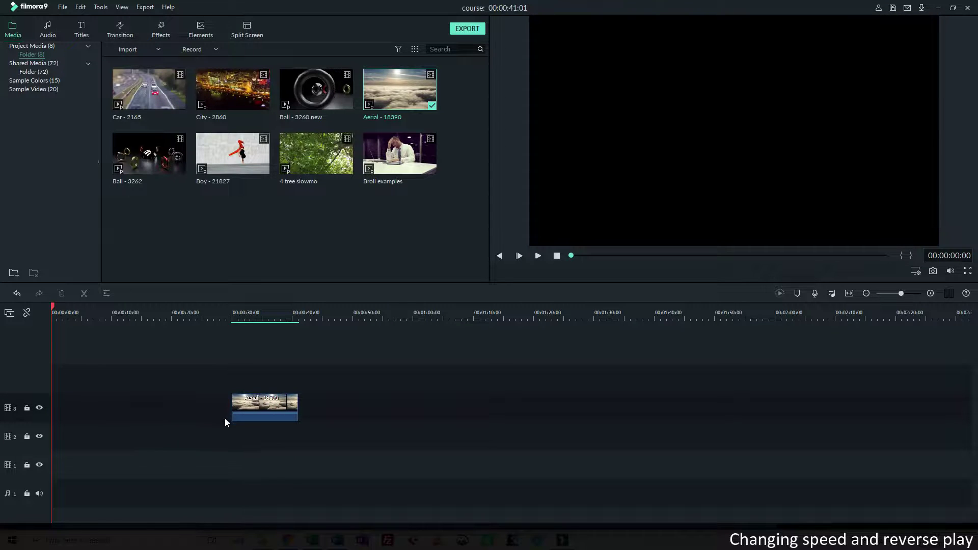
key("ctrl+z")
left_click(264, 409)
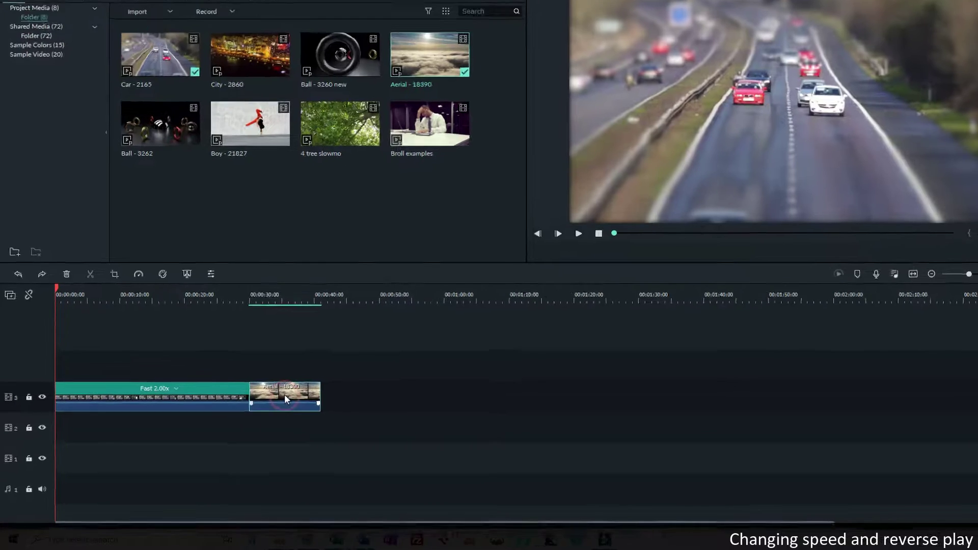
key("Delete")
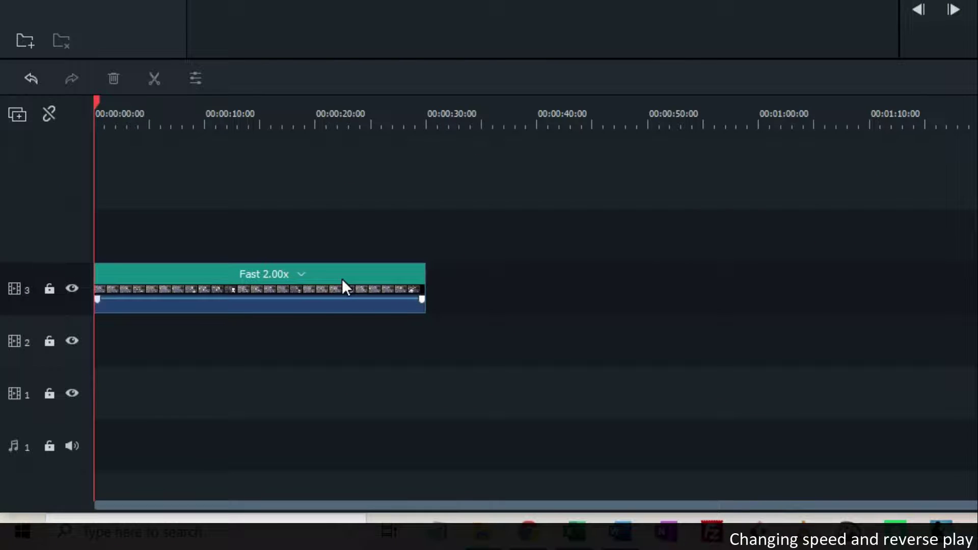
- Set the Car - 2165 clip back to Normal speed at its full one-minute length
left_click(326, 285)
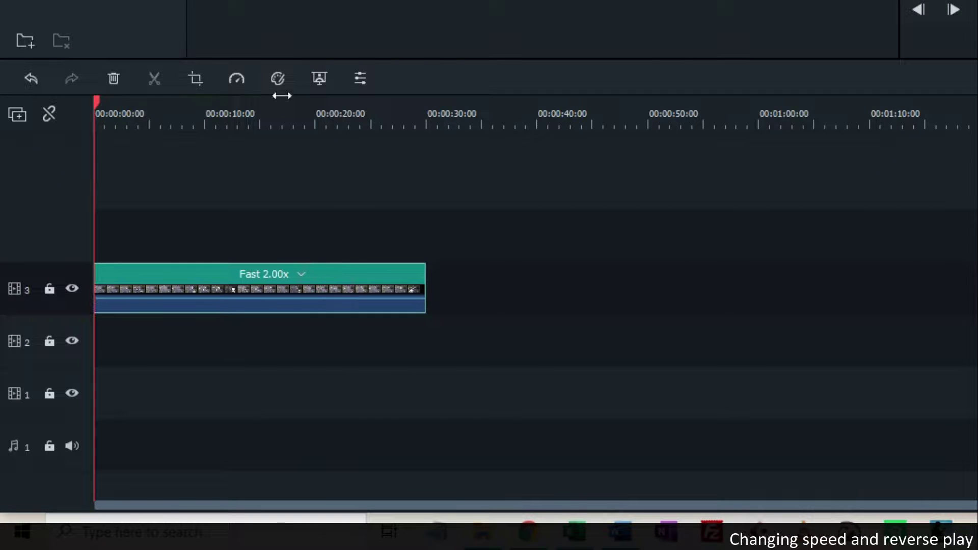
left_click(235, 79)
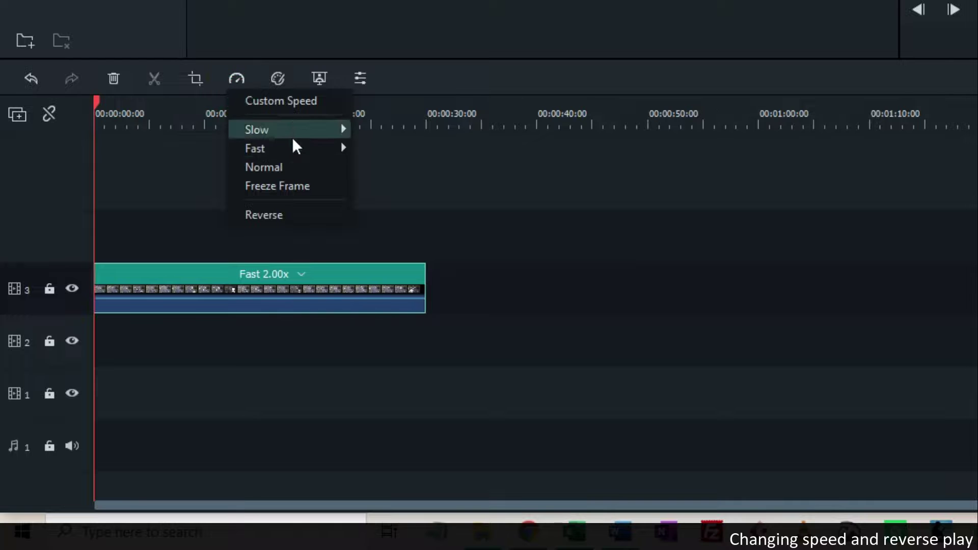
left_click(290, 167)
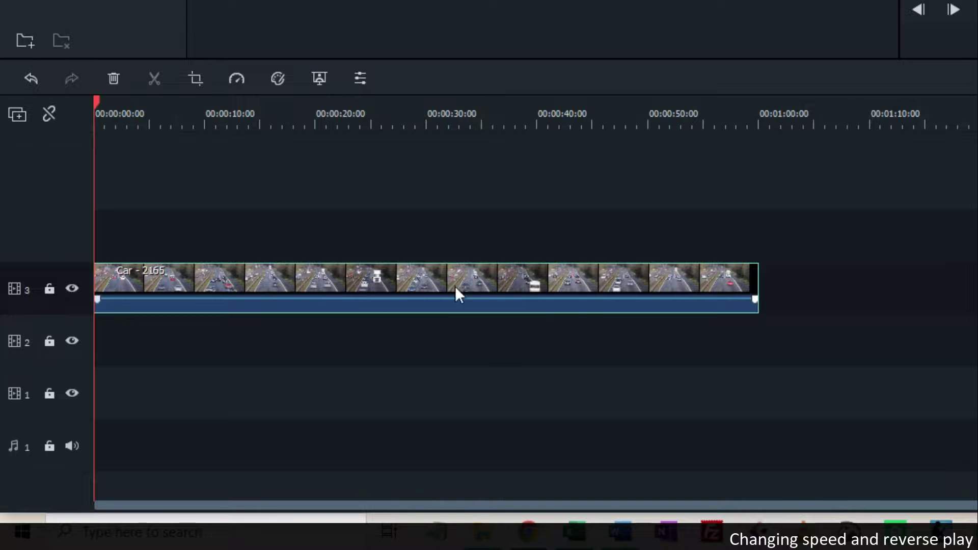
- Reverse the Car - 2165 clip at Normal 1.00x speed and play it in the preview
left_click(238, 79)
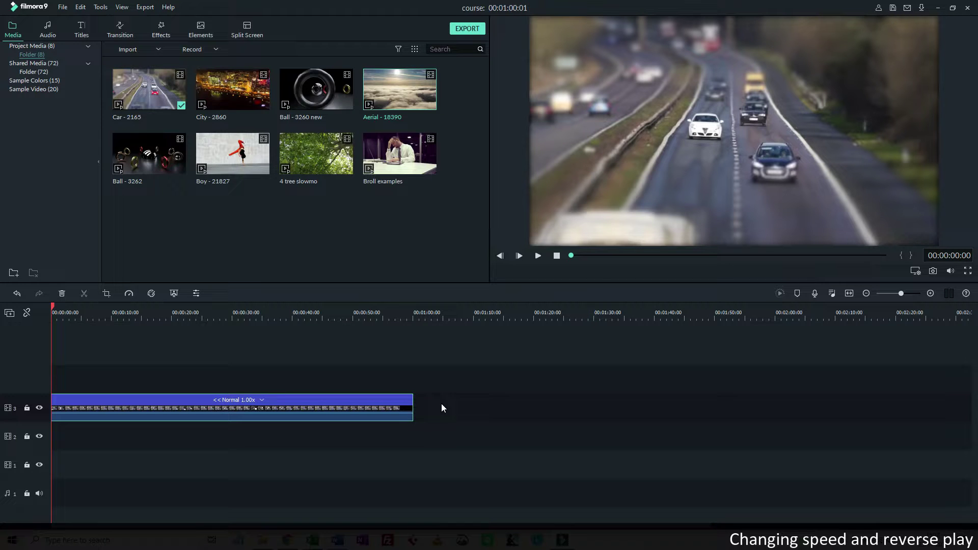
left_click(538, 256)
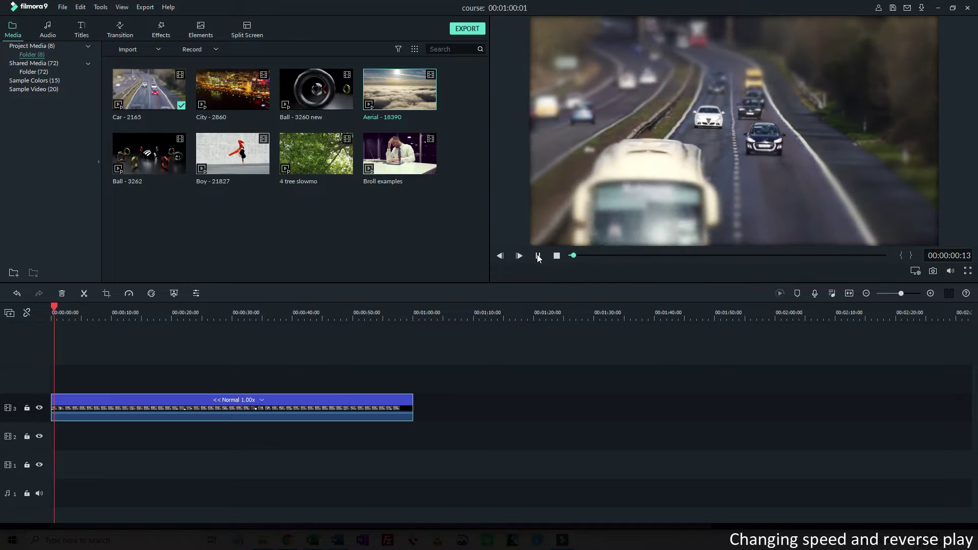